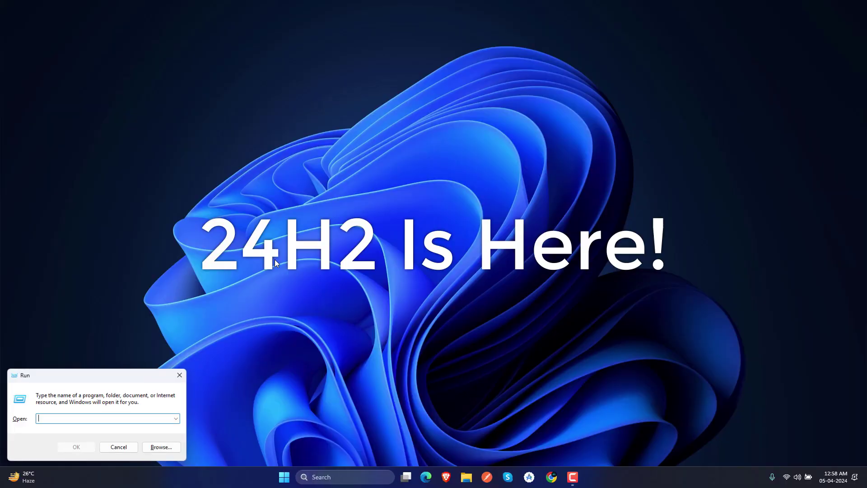
{"action": "type", "text": "inver"}
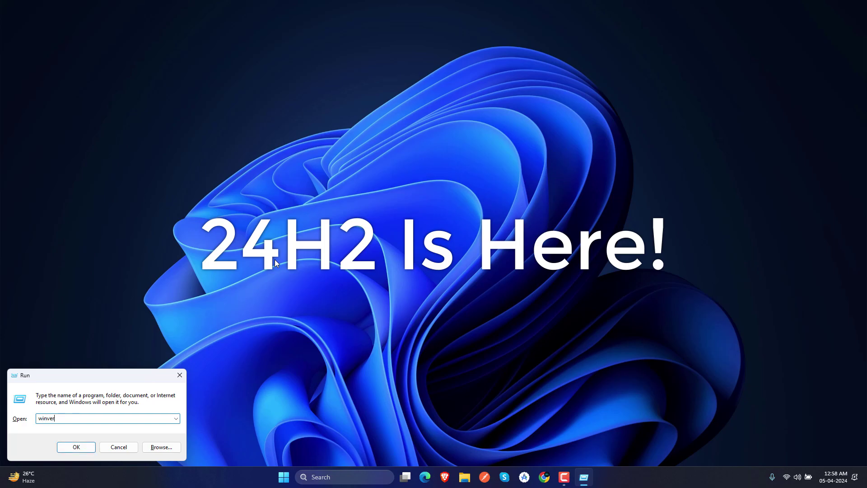
Run winver to show Windows 11 version 24H2 (OS Build 26100.1)
{"action": "key", "text": "Return"}
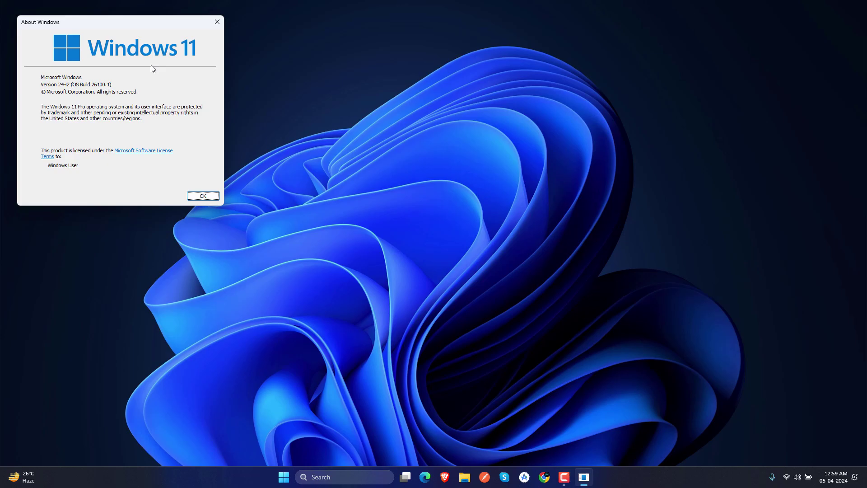
Close About Windows and set Taskbar alignment to Left under Taskbar behaviors
{"action": "left_click", "coordinate": [217, 24]}
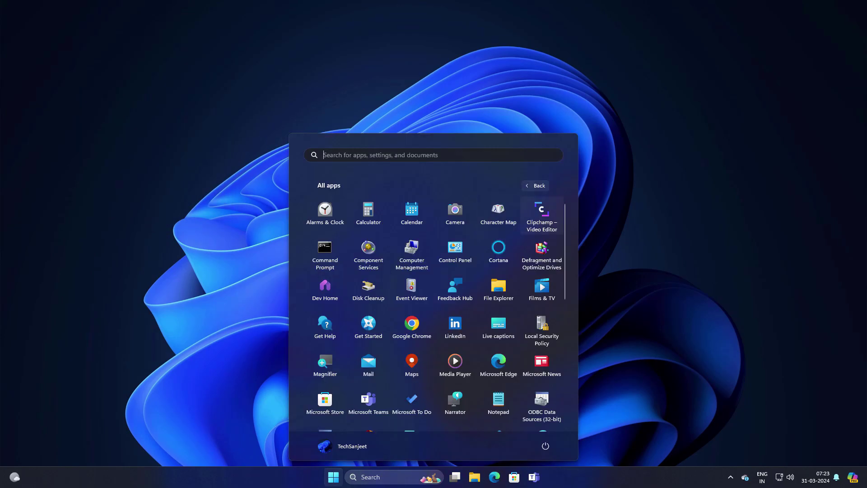
{"action": "scroll", "coordinate": [434, 252], "scroll_direction": "down", "scroll_amount": 1}
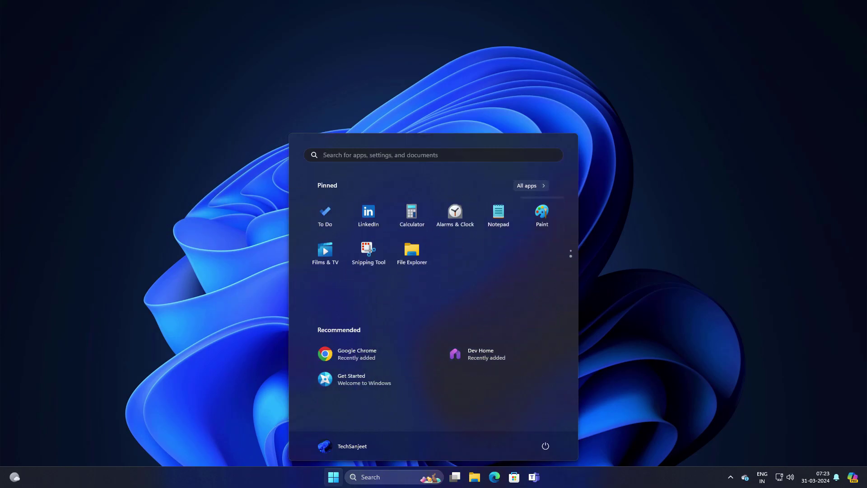
{"action": "scroll", "coordinate": [433, 251], "scroll_direction": "up", "scroll_amount": 1}
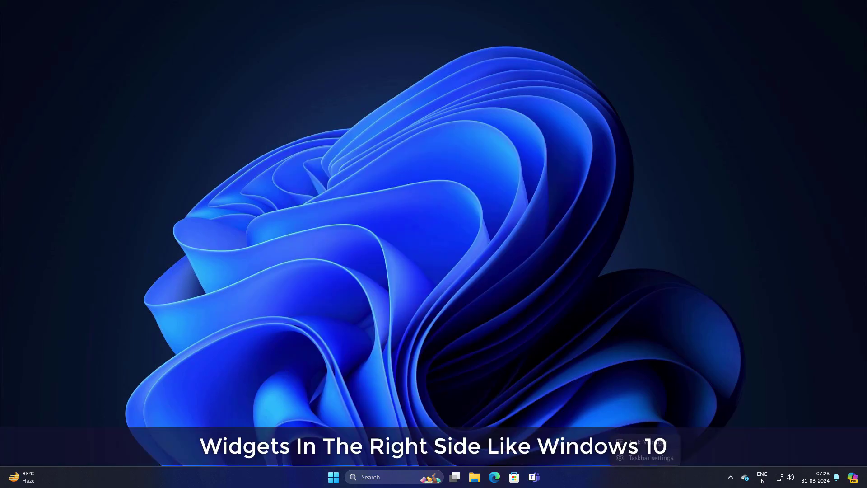
{"action": "left_click", "coordinate": [644, 457]}
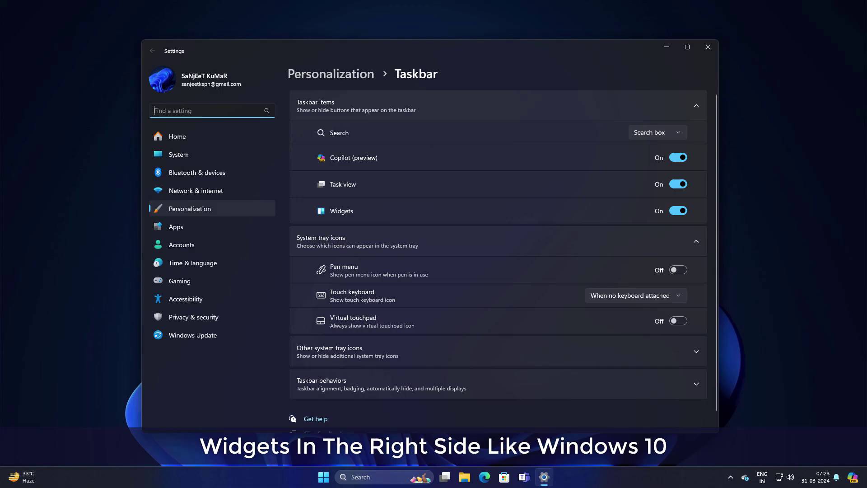
{"action": "left_click", "coordinate": [498, 383]}
{"action": "scroll", "coordinate": [498, 304], "scroll_direction": "down", "scroll_amount": 3}
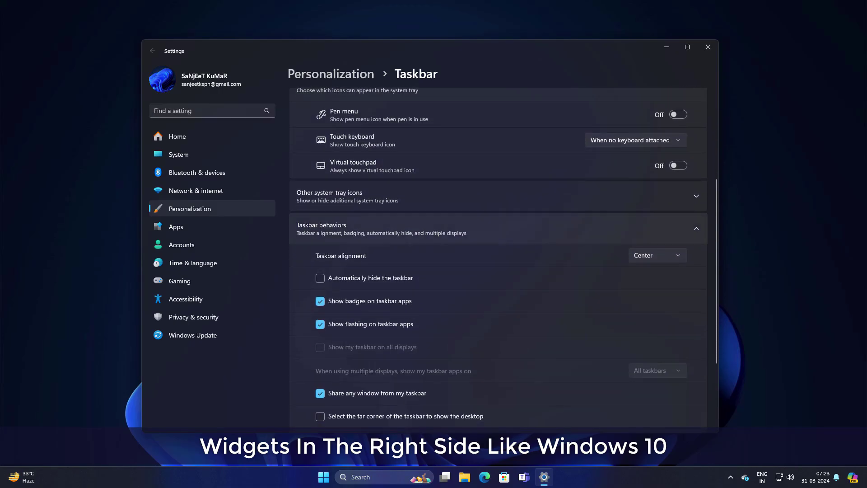
{"action": "left_click", "coordinate": [657, 256]}
{"action": "left_click", "coordinate": [651, 239]}
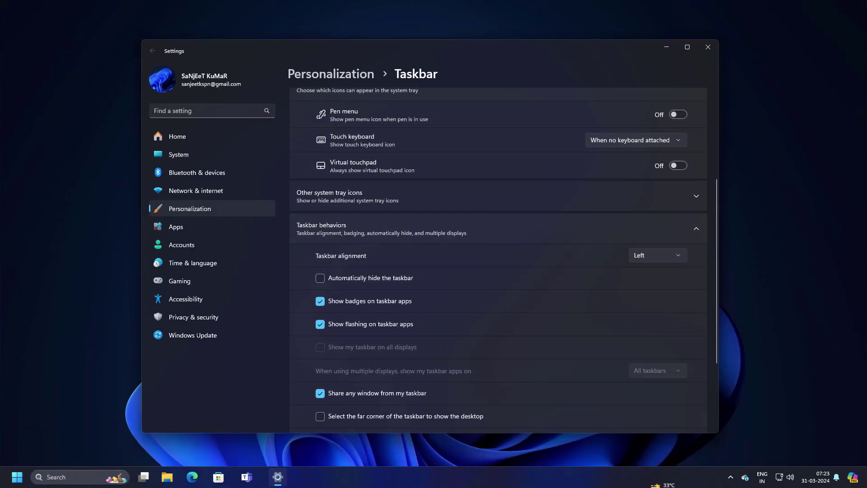
Minimize Settings, move New Text Document into Downloads, and close File Explorer
{"action": "left_click", "coordinate": [235, 478]}
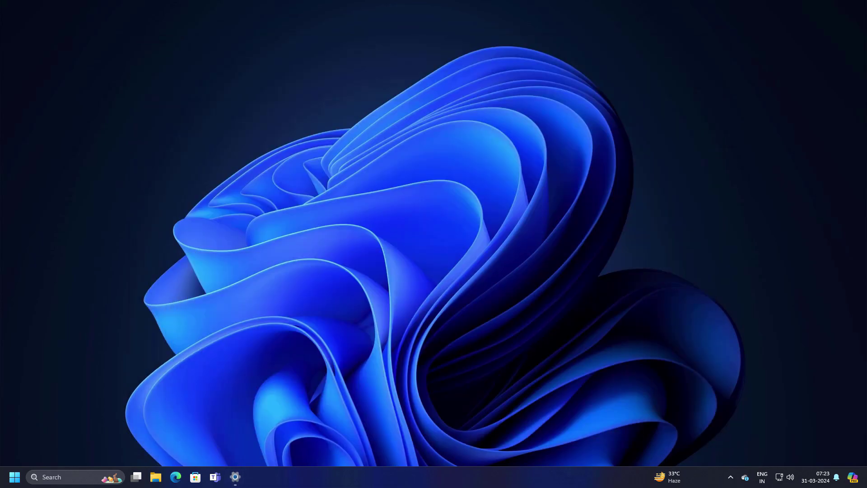
{"action": "left_click", "coordinate": [668, 477]}
{"action": "key", "text": "super"}
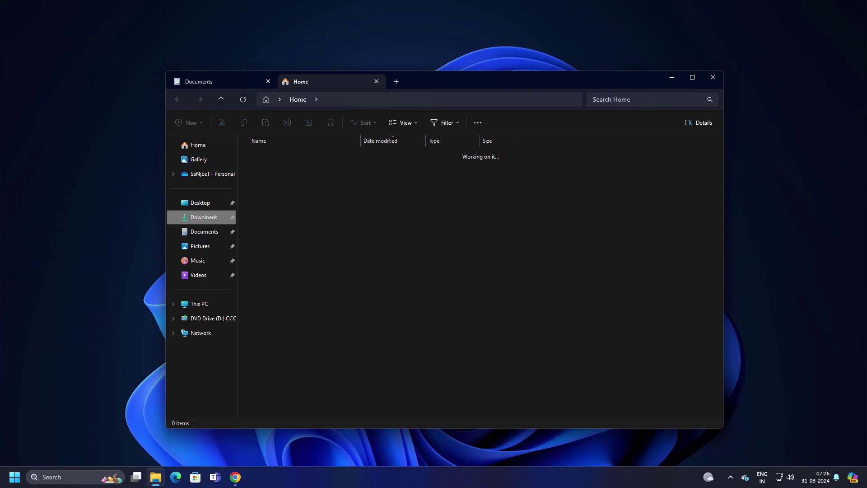
{"action": "mouse_move", "coordinate": [279, 155]}
{"action": "left_mouse_down"}
{"action": "mouse_move", "coordinate": [316, 97]}
{"action": "mouse_move", "coordinate": [316, 81]}
{"action": "left_mouse_up"}
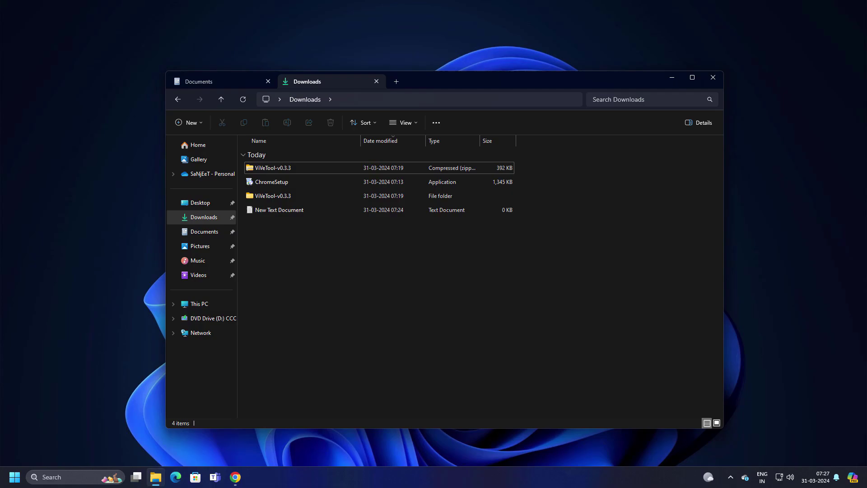
{"action": "left_click", "coordinate": [713, 77]}
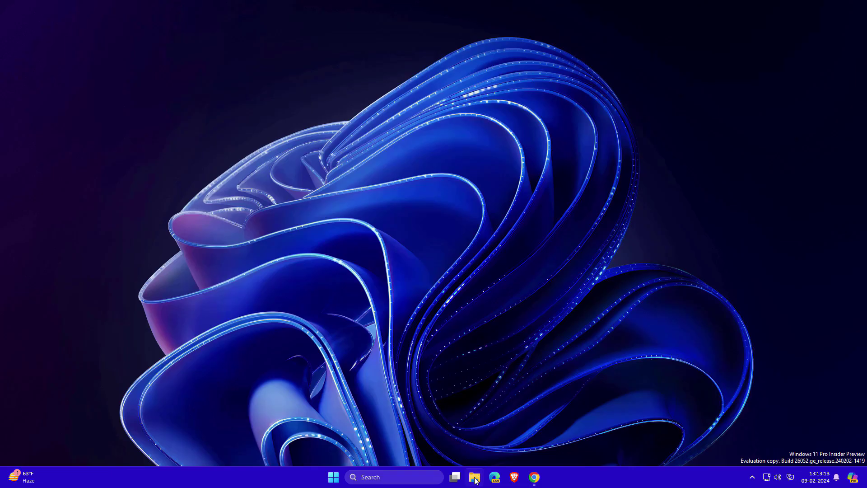
Open drive E:, right-click the ViVeTool-v0.3.2 folder, then open Copilot and widen its panel
{"action": "left_click", "coordinate": [475, 478]}
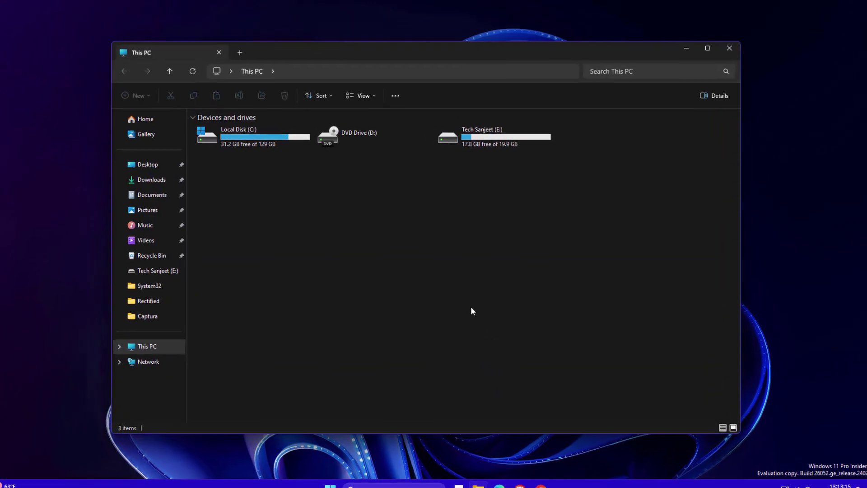
{"action": "double_click", "coordinate": [505, 125]}
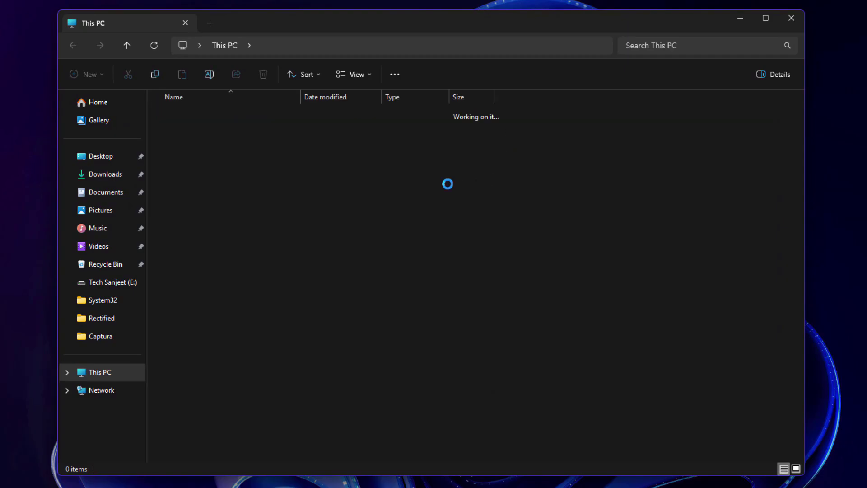
{"action": "left_click", "coordinate": [189, 130]}
{"action": "right_click", "coordinate": [189, 131]}
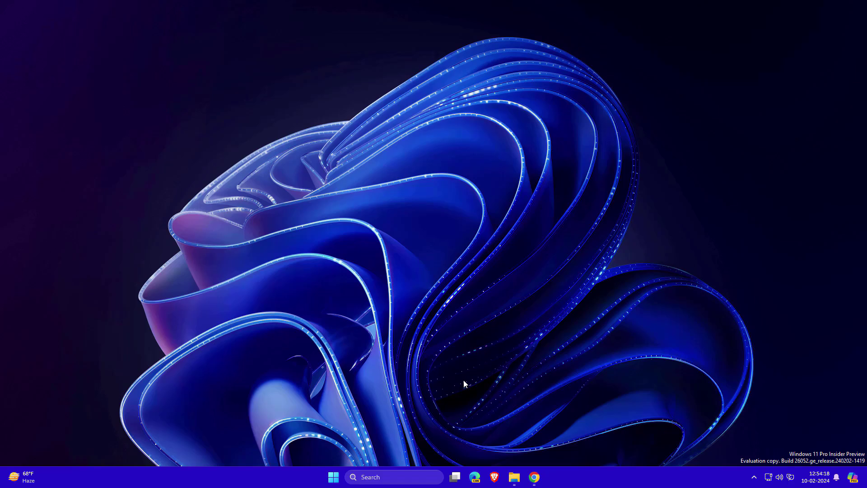
{"action": "key", "text": "super+c"}
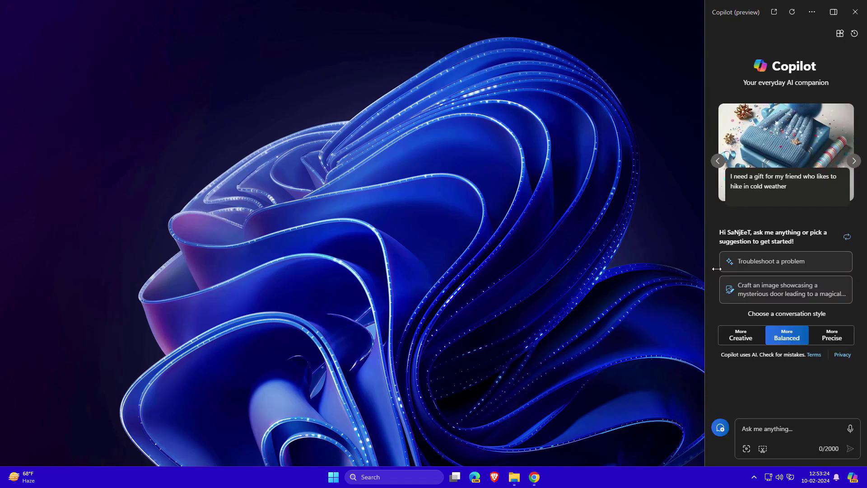
{"action": "mouse_move", "coordinate": [703, 279]}
{"action": "left_mouse_down"}
{"action": "mouse_move", "coordinate": [501, 280]}
{"action": "mouse_move", "coordinate": [674, 338]}
{"action": "mouse_move", "coordinate": [406, 305]}
{"action": "left_mouse_up"}
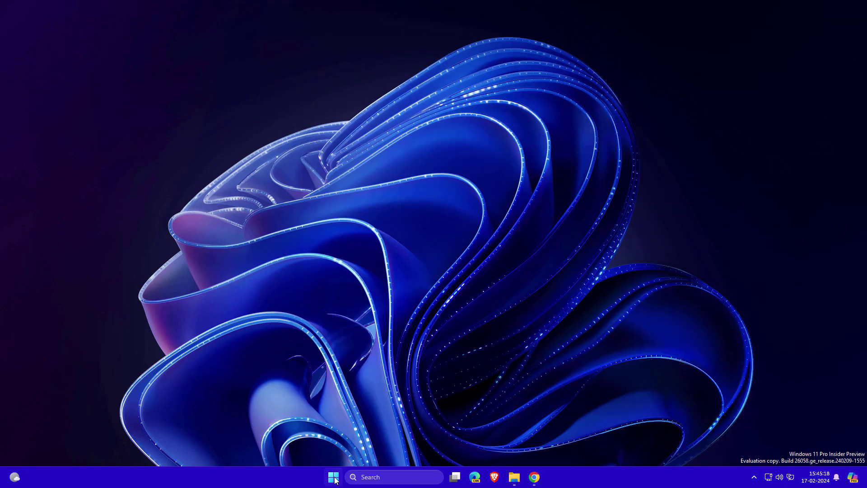
Turn on the yellow crosshair mouse pointer indicator in Accessibility settings
{"action": "left_click", "coordinate": [334, 477]}
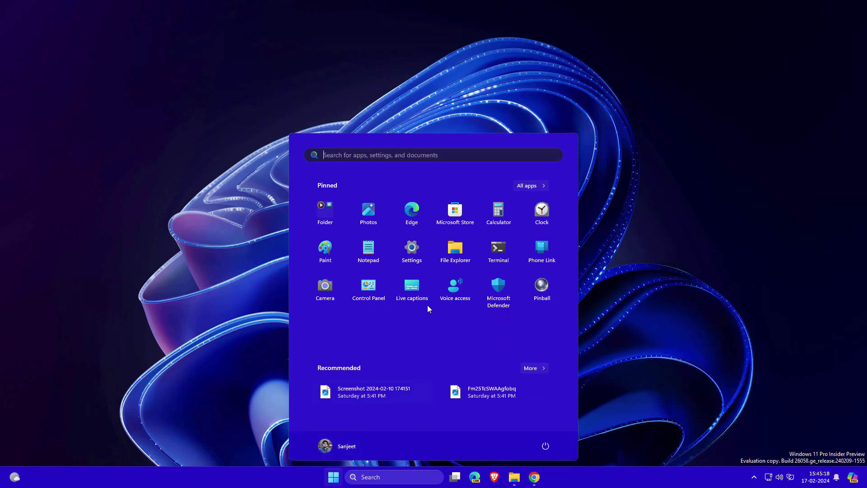
{"action": "left_click", "coordinate": [427, 254]}
{"action": "left_click", "coordinate": [201, 310]}
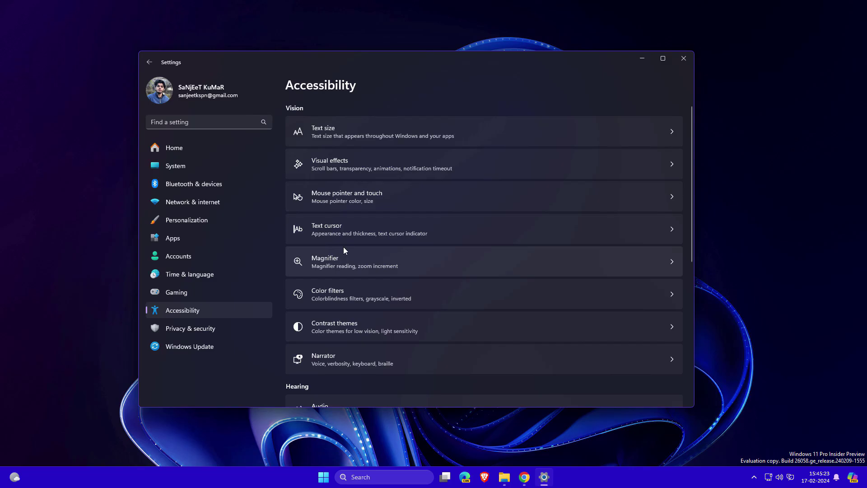
{"action": "left_click", "coordinate": [362, 199]}
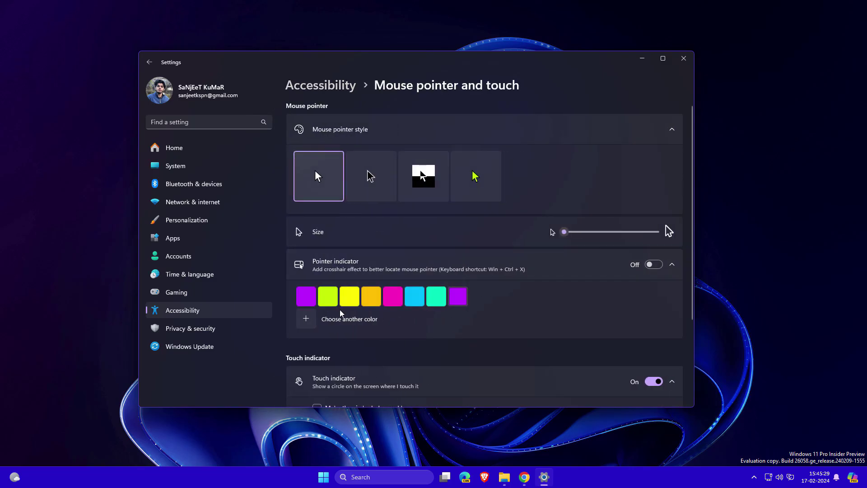
{"action": "left_click", "coordinate": [654, 265]}
{"action": "left_click", "coordinate": [327, 313]}
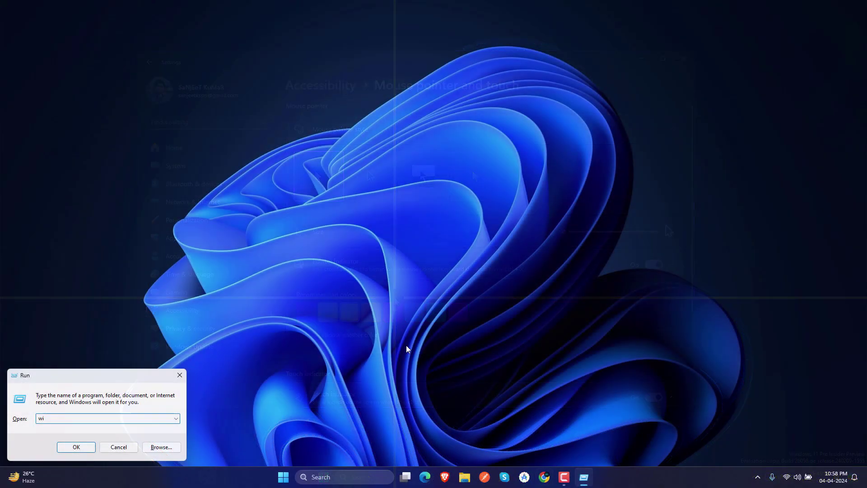
{"action": "type", "text": "nver"}
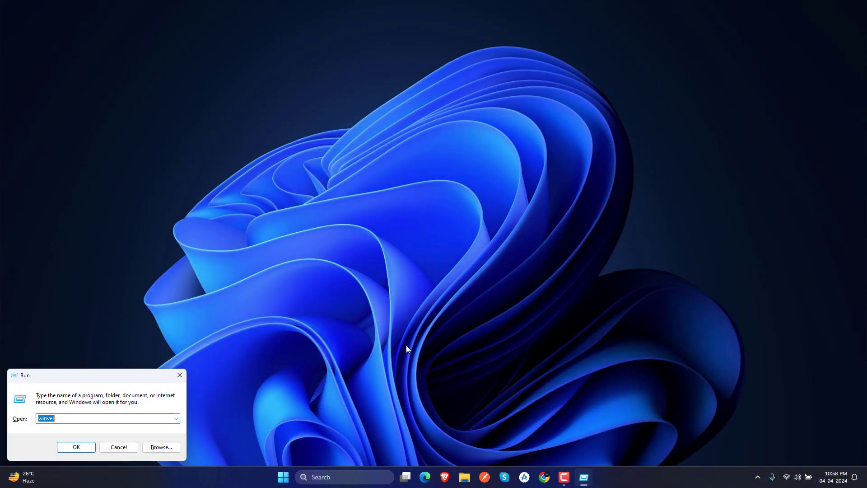
Run winver to confirm version 23H2 (OS Build 22631.3374), then close it
{"action": "key", "text": "Return"}
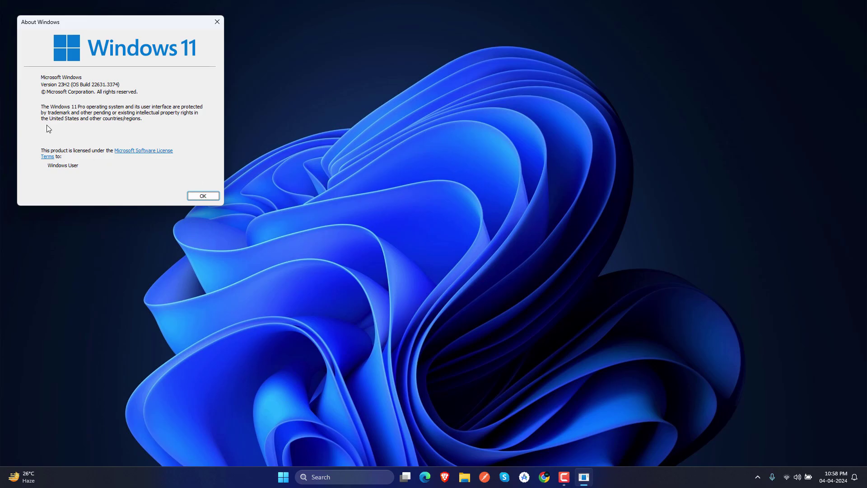
{"action": "left_click", "coordinate": [202, 198]}
{"action": "key", "text": "super"}
Join the Insider Program on Canary Channel with the existing Microsoft account, accepting the agreements
{"action": "left_click", "coordinate": [454, 209]}
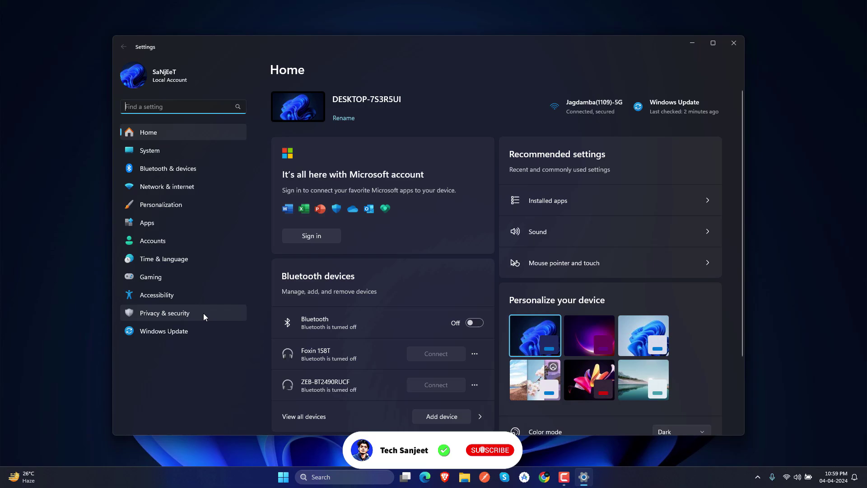
{"action": "left_click", "coordinate": [185, 330]}
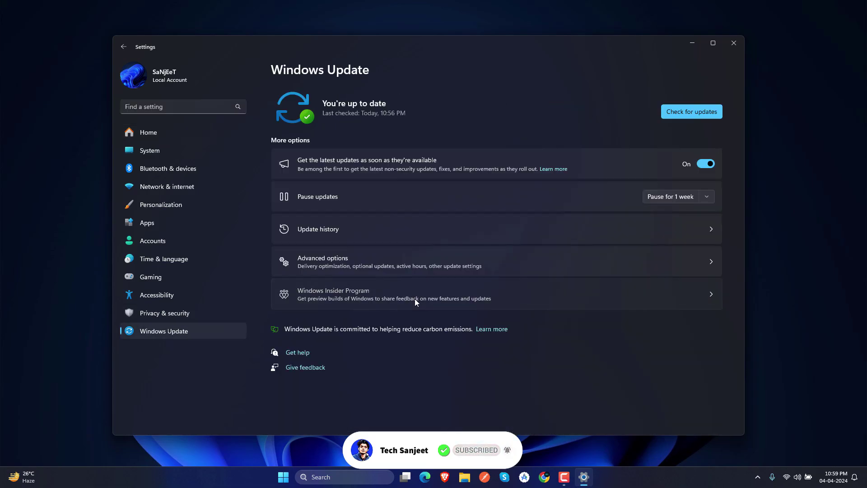
{"action": "left_click", "coordinate": [415, 299]}
{"action": "left_click", "coordinate": [681, 102]}
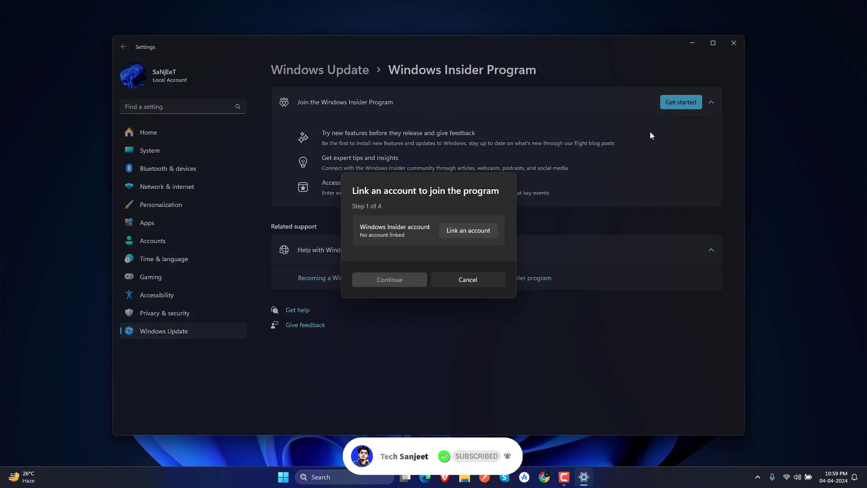
{"action": "left_click", "coordinate": [477, 230]}
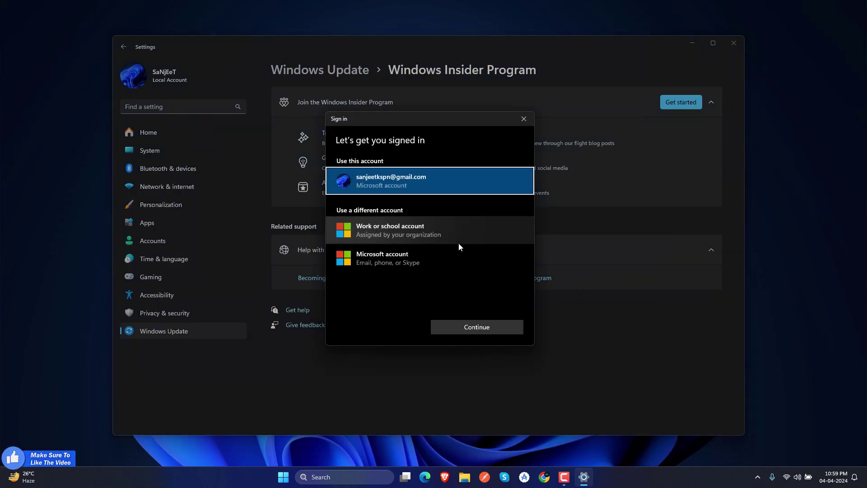
{"action": "left_click", "coordinate": [477, 327]}
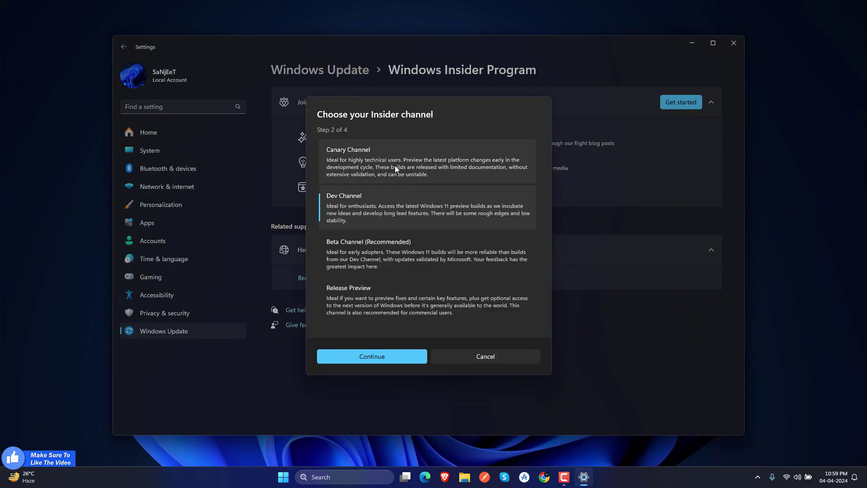
{"action": "left_click", "coordinate": [395, 166]}
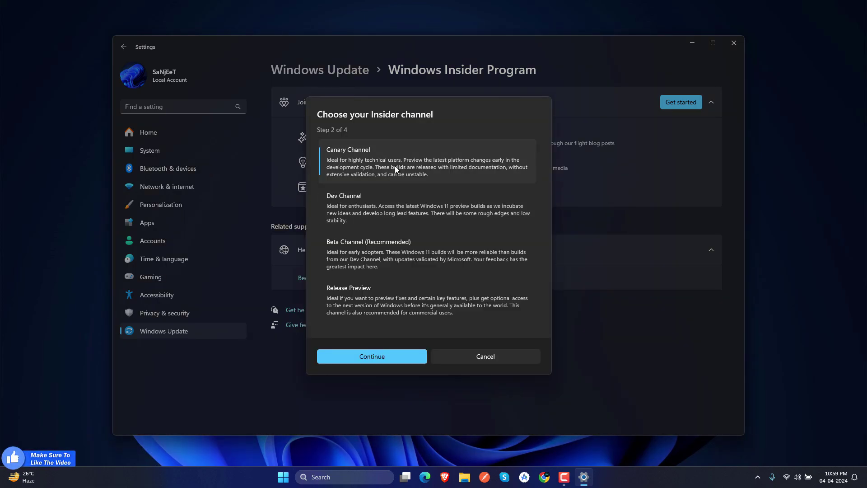
{"action": "left_click", "coordinate": [394, 360]}
{"action": "left_click", "coordinate": [394, 320]}
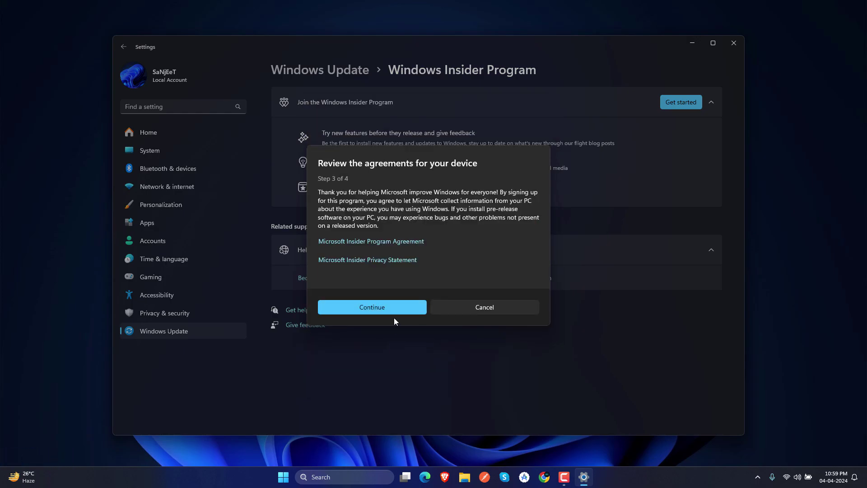
{"action": "left_click", "coordinate": [394, 308]}
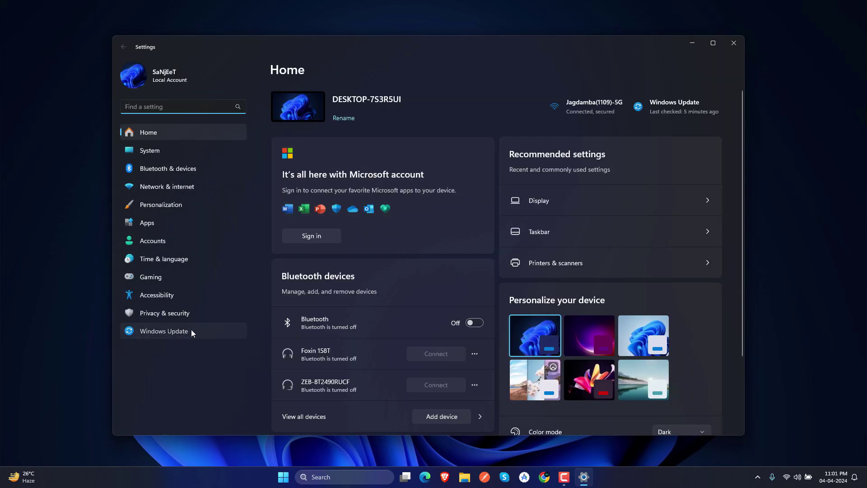
Check for updates to download Windows 11 Insider Preview 26100.1
{"action": "left_click", "coordinate": [191, 330]}
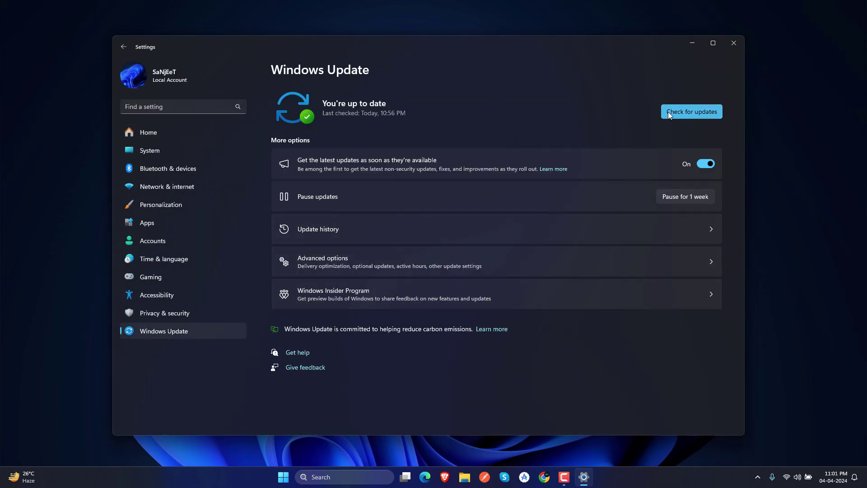
{"action": "left_click", "coordinate": [684, 111]}
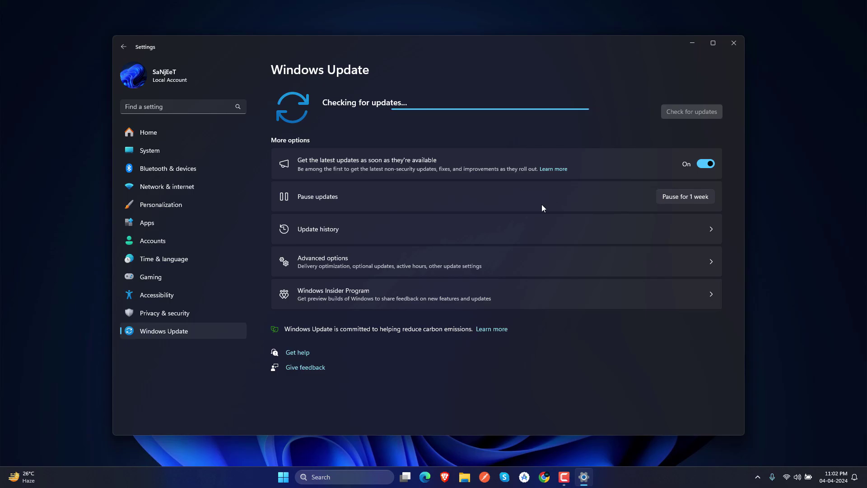
{"action": "left_click_drag", "start_coordinate": [278, 147], "coordinate": [412, 153]}
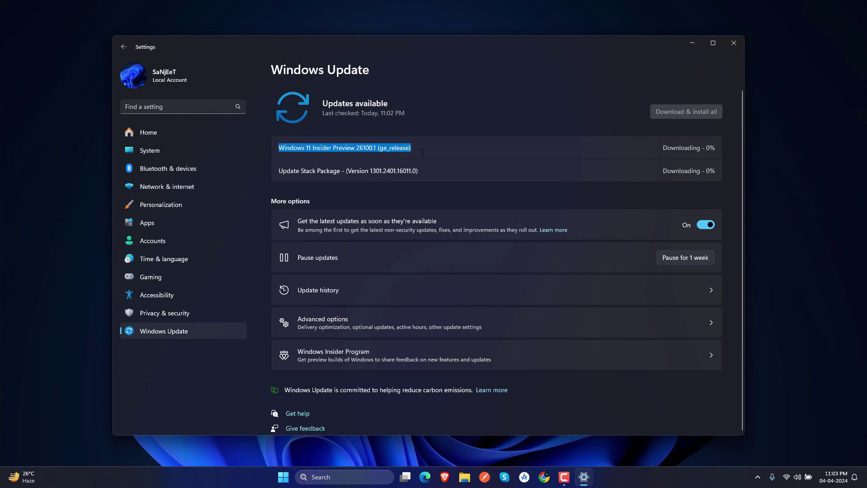
{"action": "left_click", "coordinate": [480, 150]}
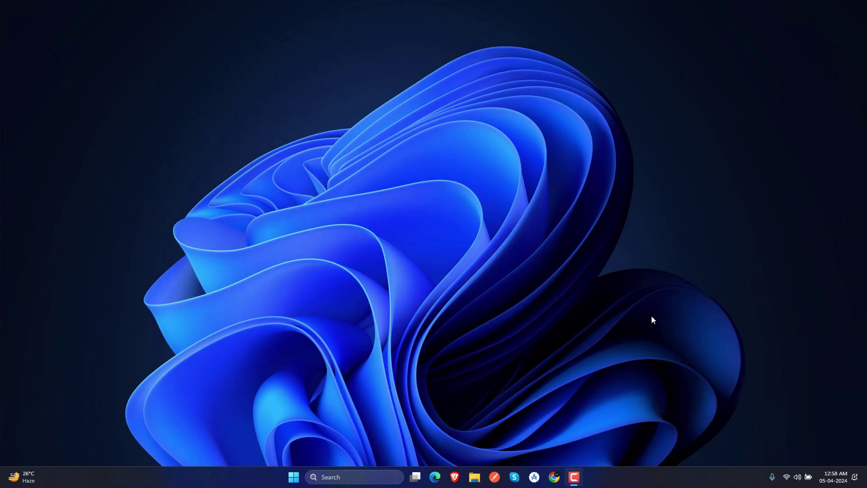
Run winver from Win+R to read 24H2 (OS Build 26100.1), then close and reopen File Explorer
{"action": "key", "text": "super"}
{"action": "key", "text": "super+r"}
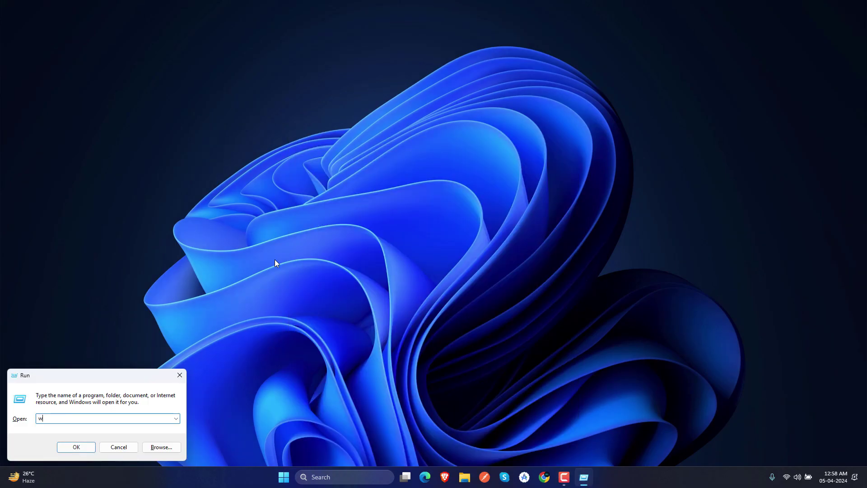
{"action": "key", "text": "Return"}
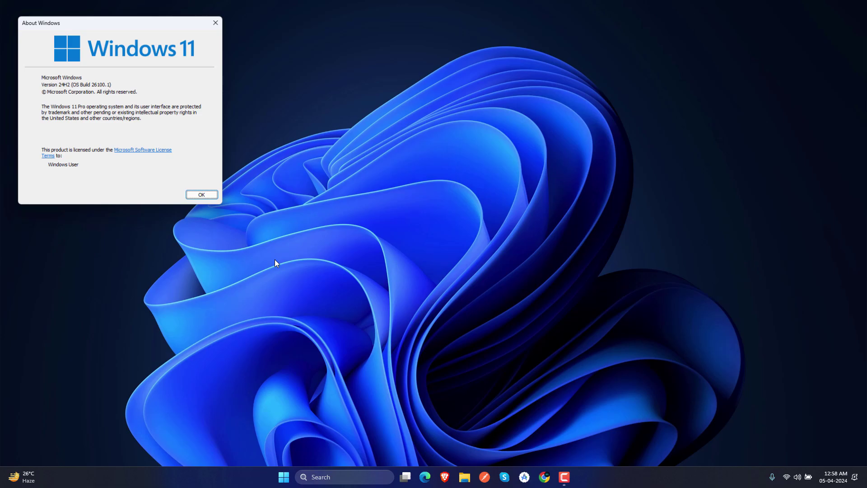
{"action": "left_click", "coordinate": [217, 24]}
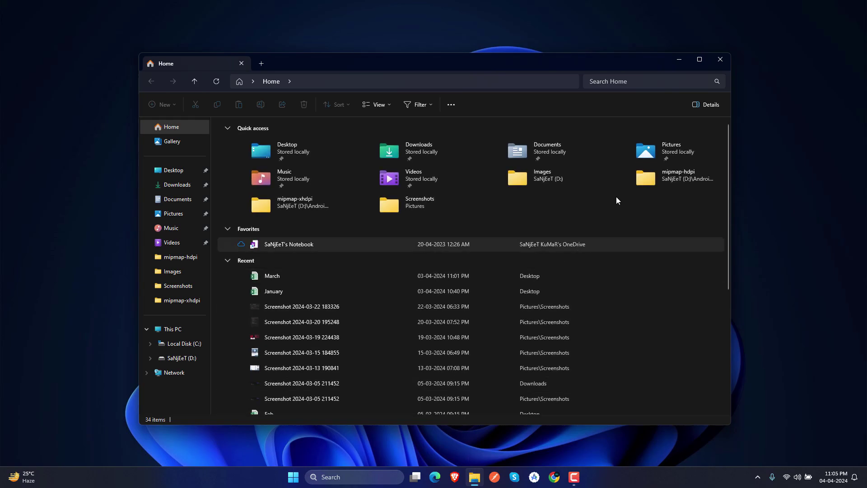
{"action": "left_click", "coordinate": [721, 59]}
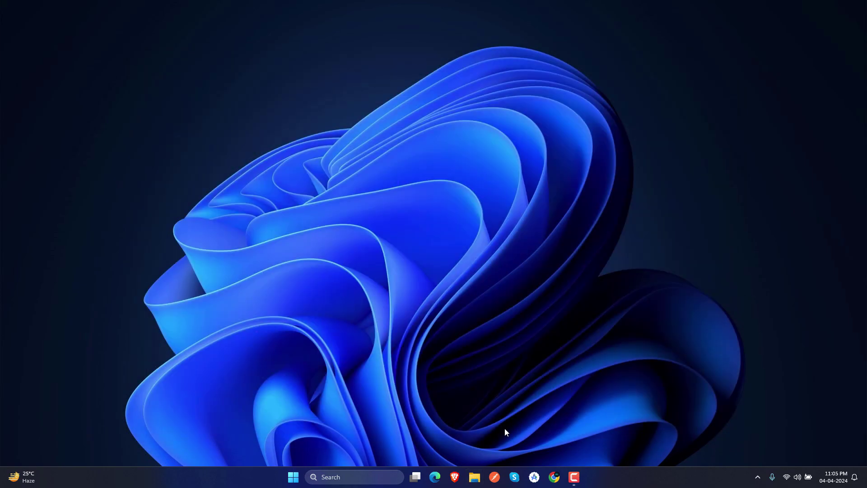
{"action": "left_click", "coordinate": [475, 477]}
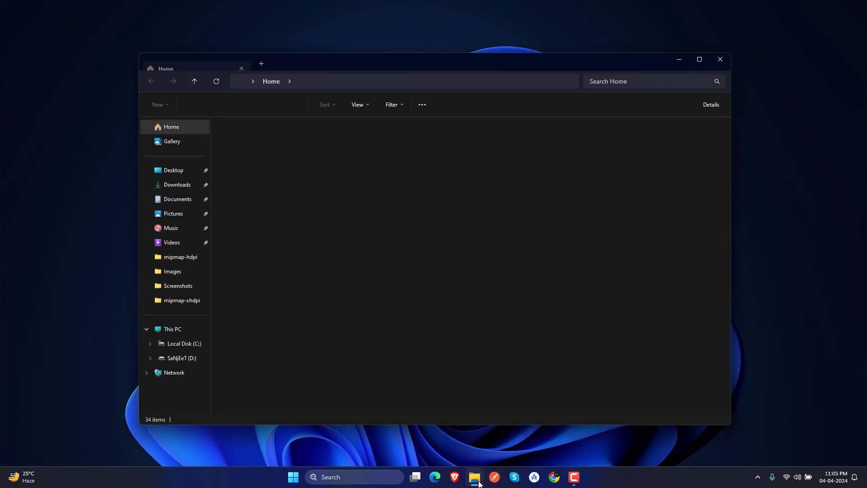